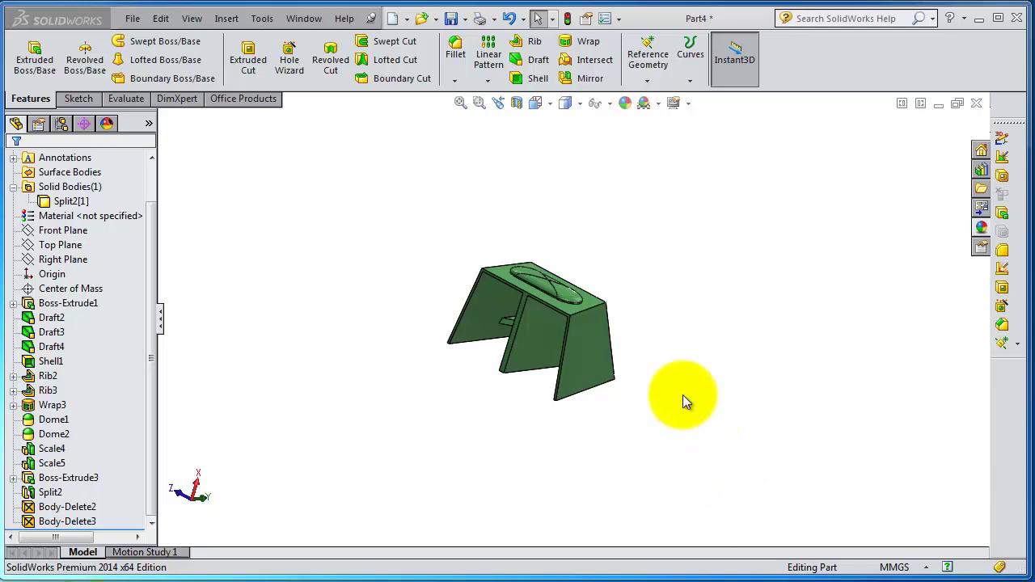
Delete the Body-Delete2 feature from the FeatureManager tree
middle_drag(625, 302, 583, 380)
scroll(574, 368, down, 3)
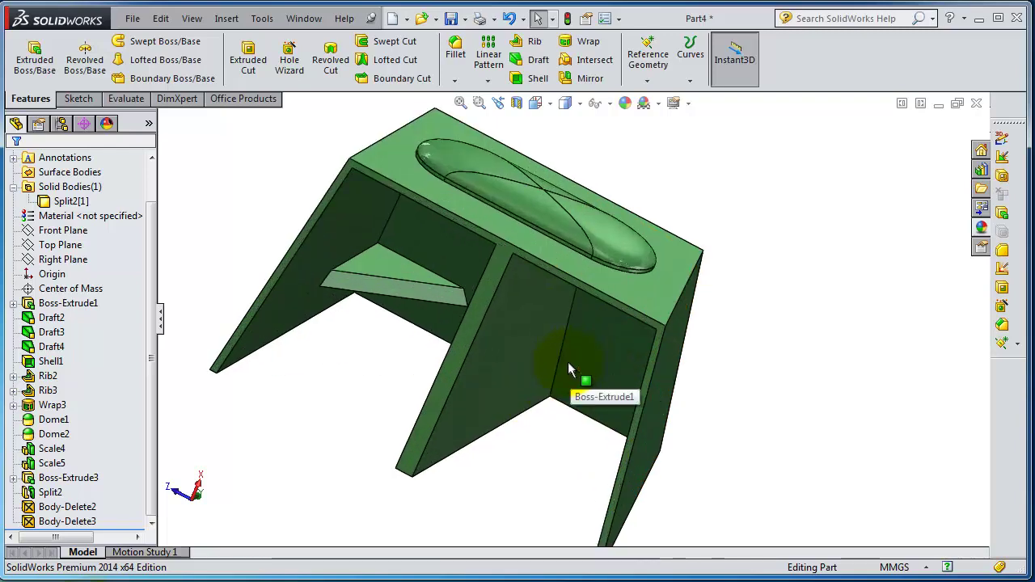
middle_drag(683, 343, 660, 334)
scroll(661, 334, down, 2)
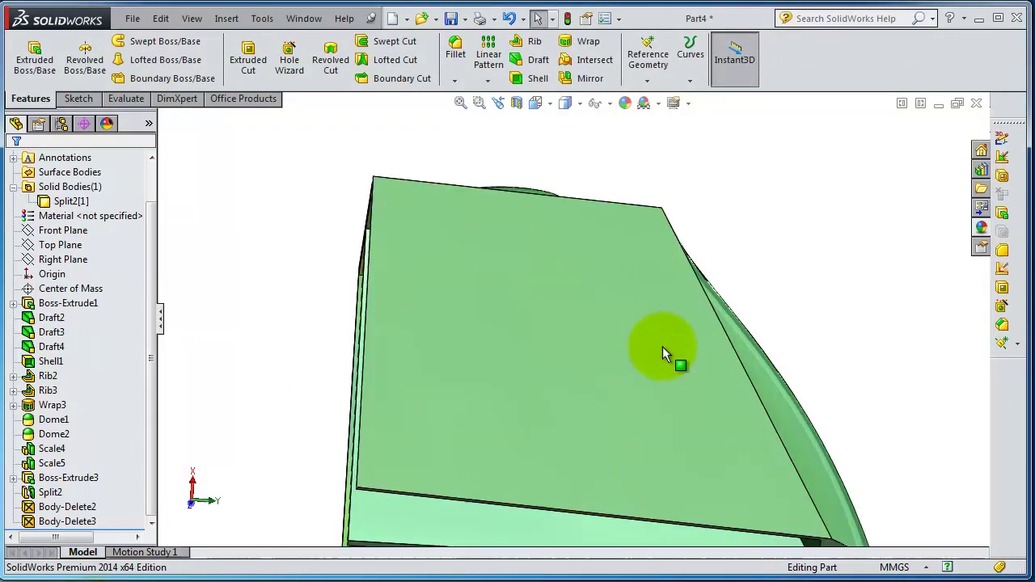
middle_drag(195, 346, 677, 288)
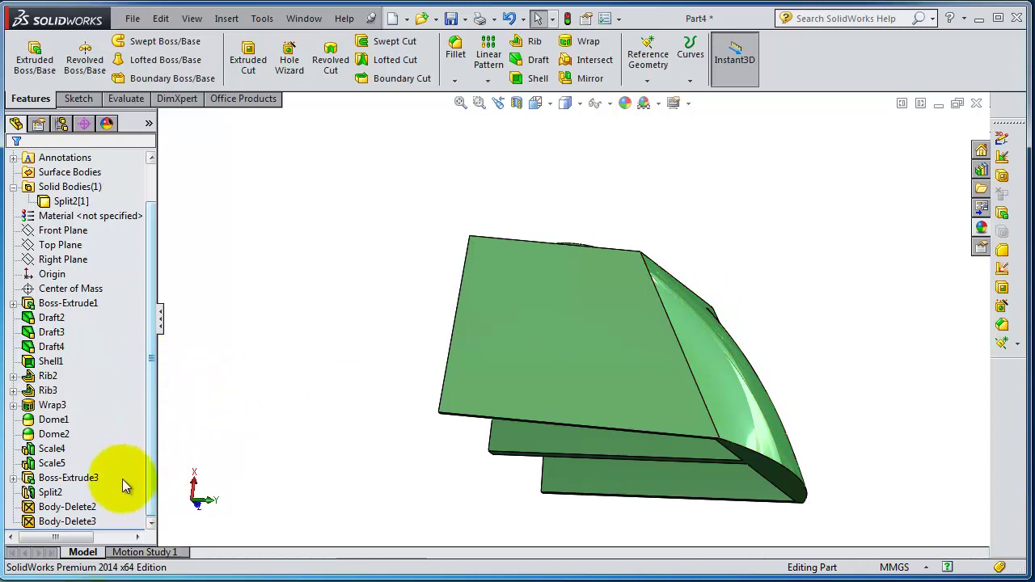
right_click(78, 512)
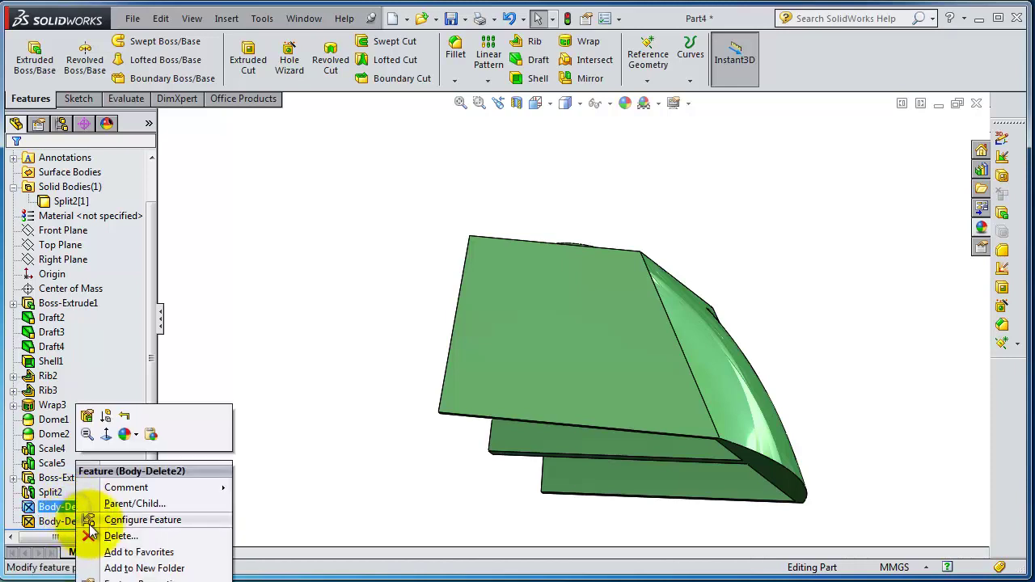
click(119, 536)
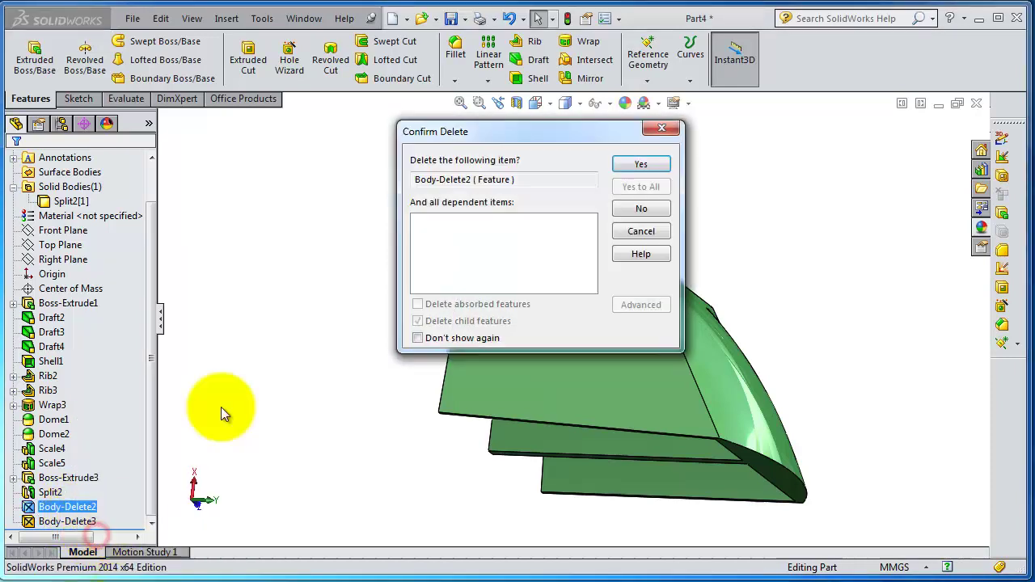
click(639, 165)
middle_drag(547, 208, 372, 348)
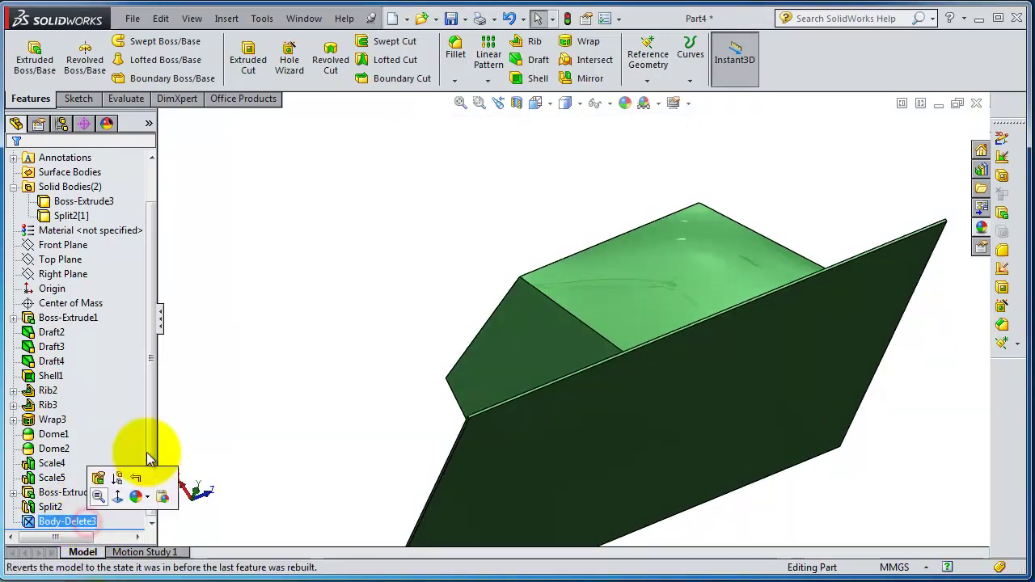
Delete the Body-Delete3 feature, then select the restored Boss-Extrude3 body
click(253, 358)
click(91, 491)
click(90, 522)
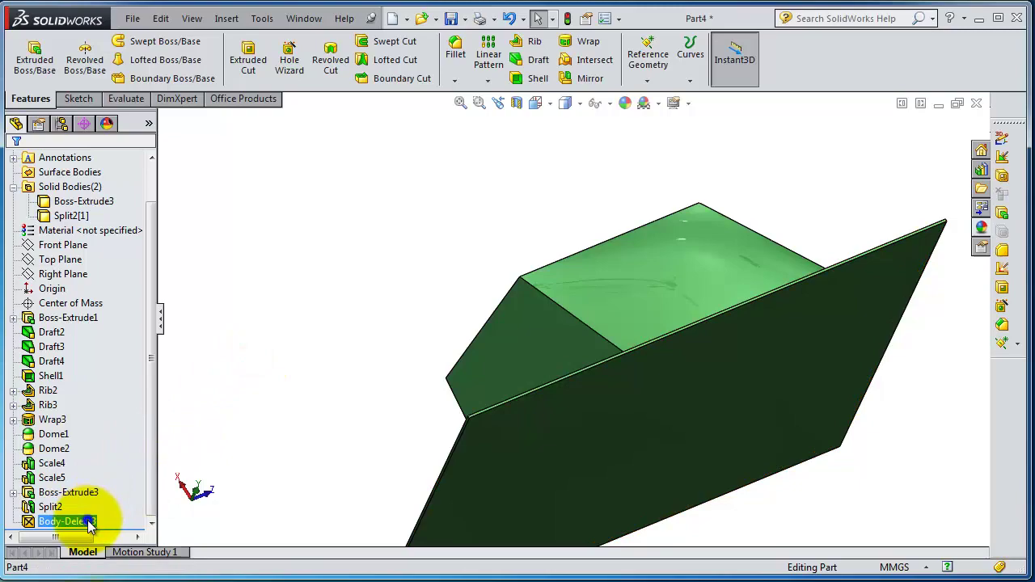
right_click(88, 523)
click(107, 535)
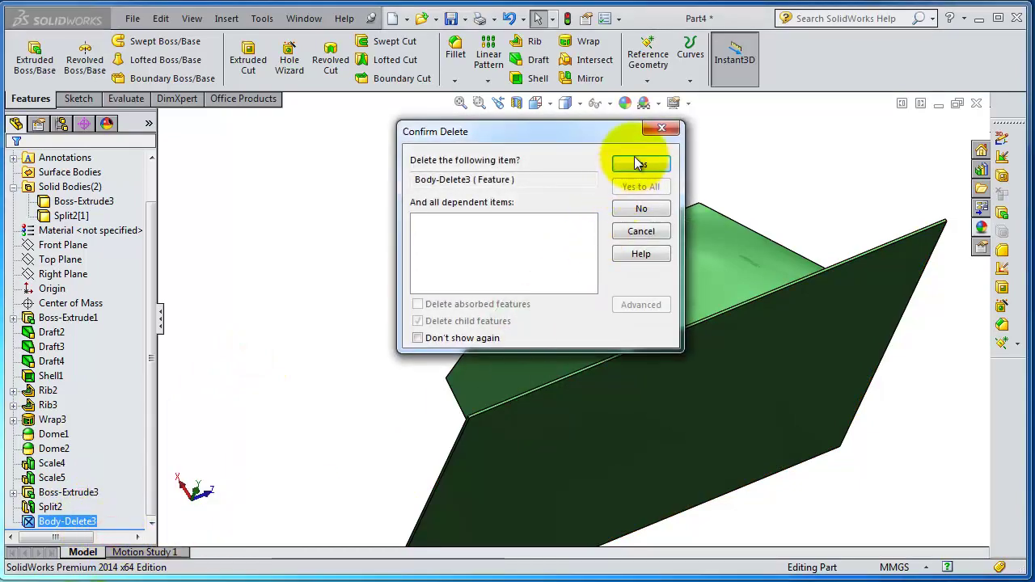
click(638, 164)
middle_drag(623, 282, 716, 441)
click(711, 443)
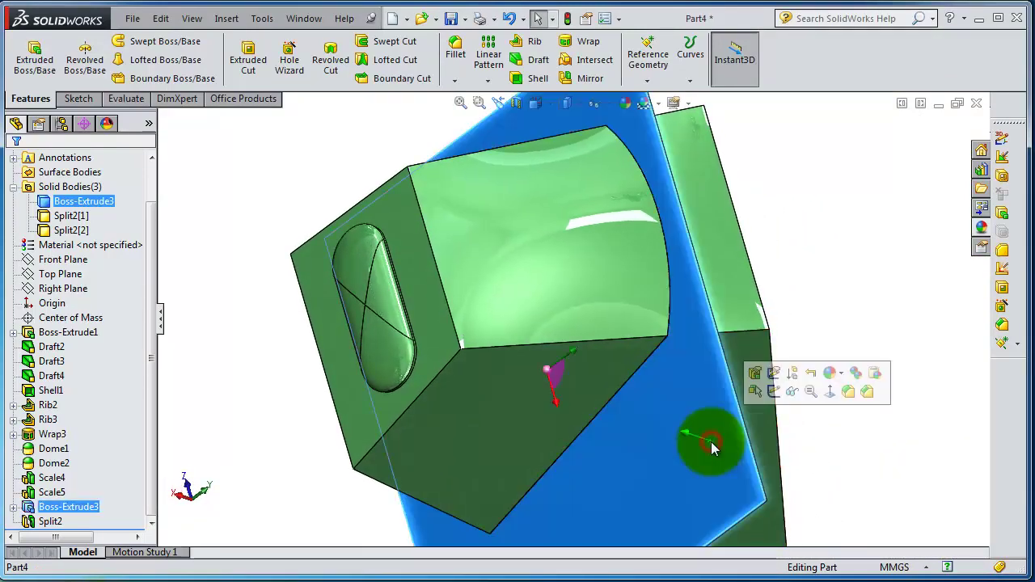
click(227, 18)
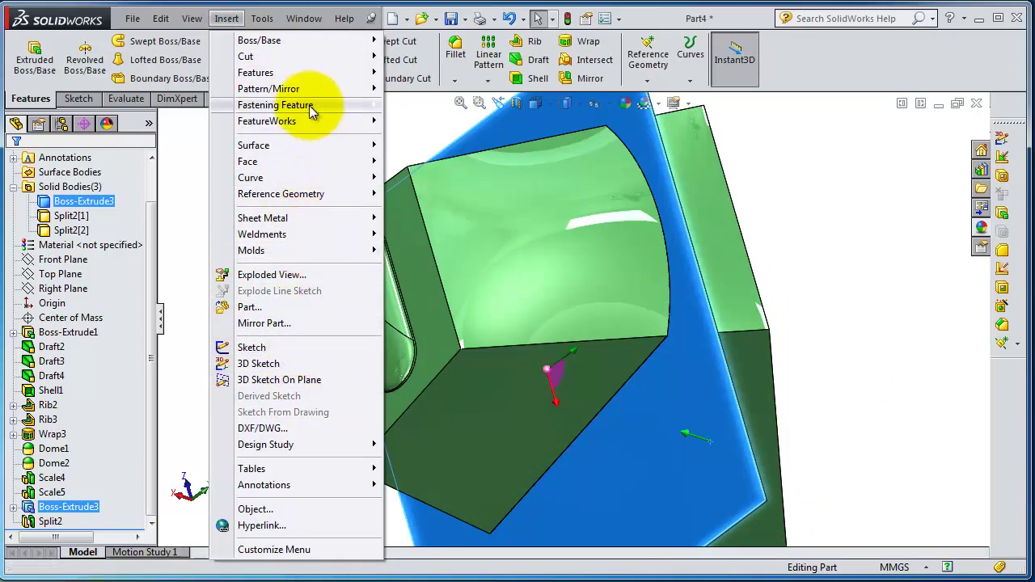
Apply Delete Body to Boss-Extrude3, creating Body-Delete4 and leaving Split2[1] and Split2[2]
mouse_move(312, 73)
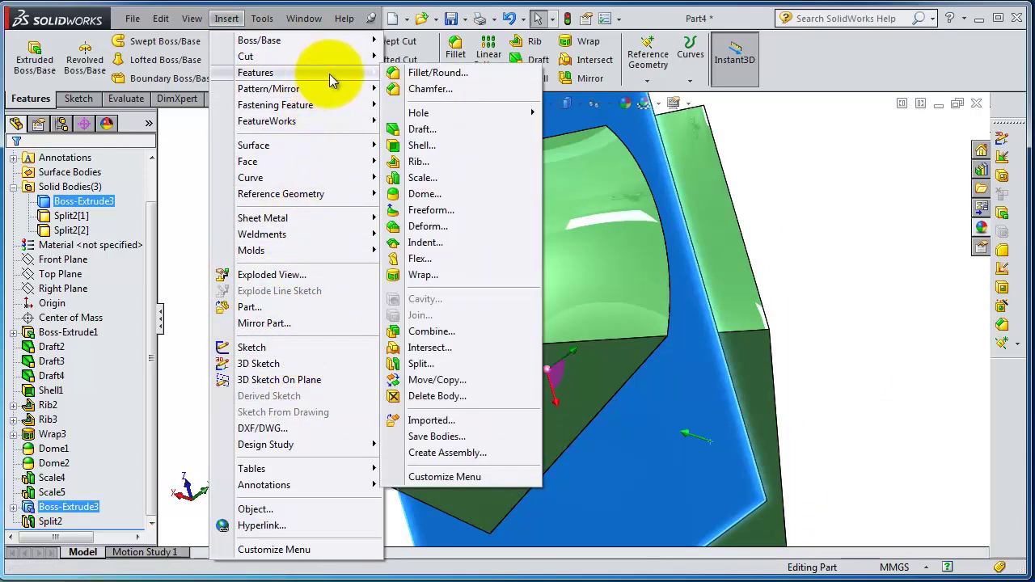
click(444, 395)
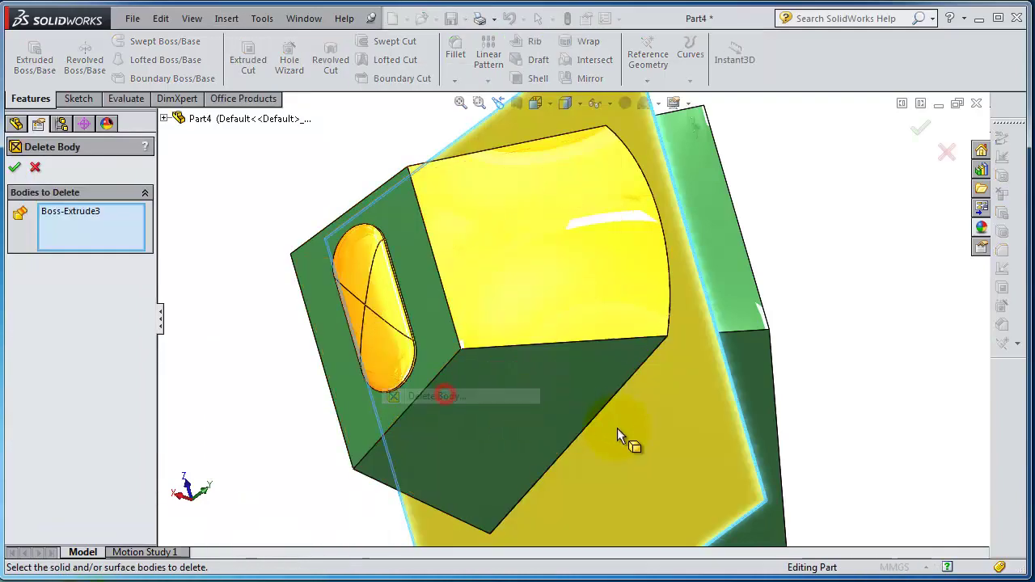
click(16, 168)
middle_drag(502, 333, 585, 381)
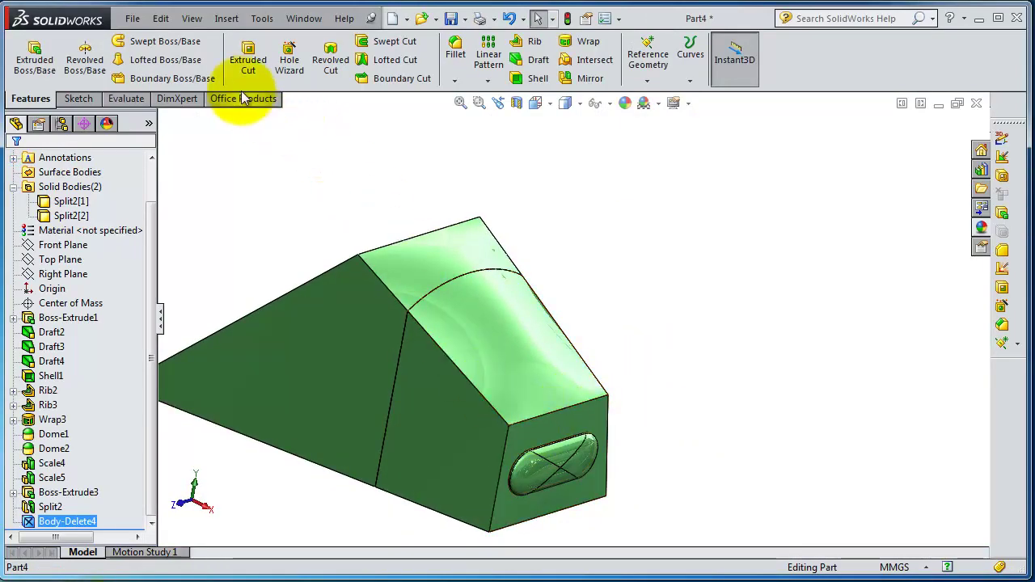
Launch Move/Copy Body from Insert > Features > Move/Copy
click(225, 18)
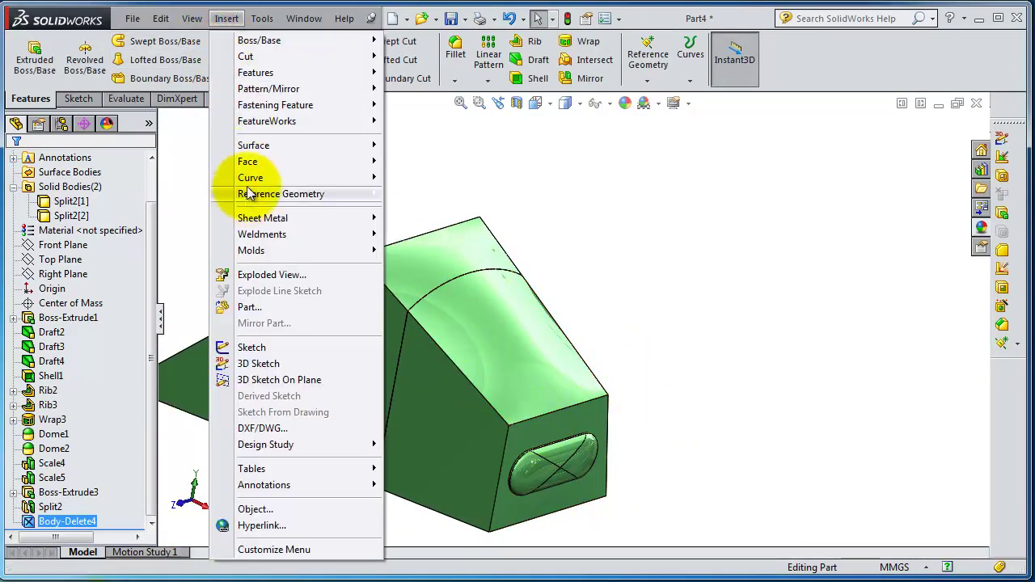
mouse_move(263, 127)
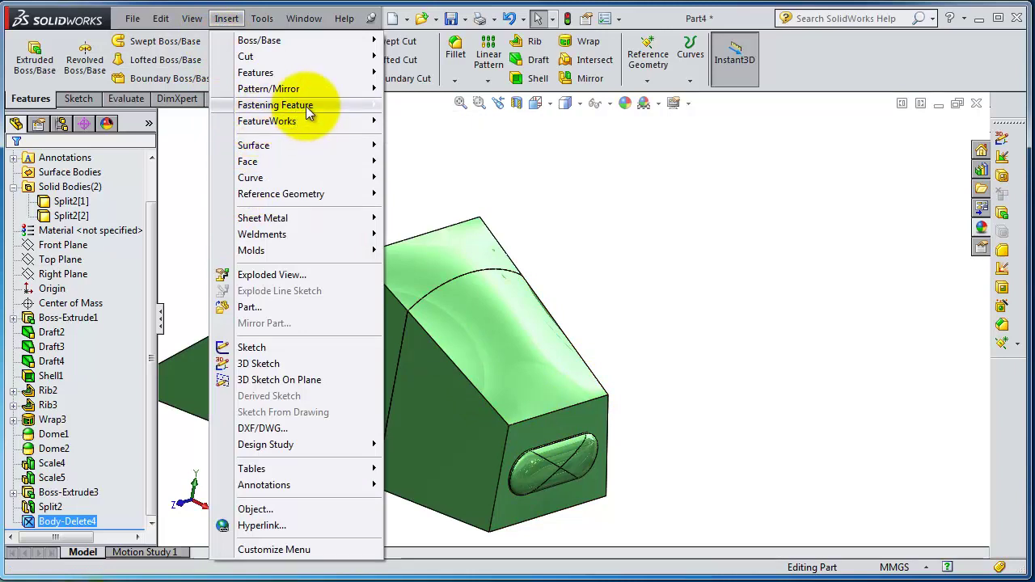
mouse_move(311, 114)
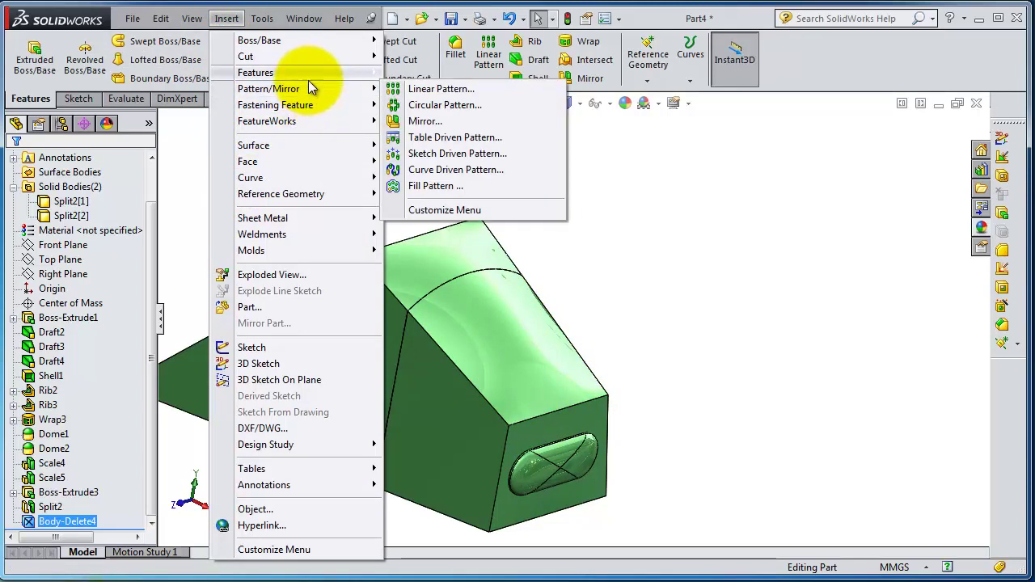
mouse_move(310, 74)
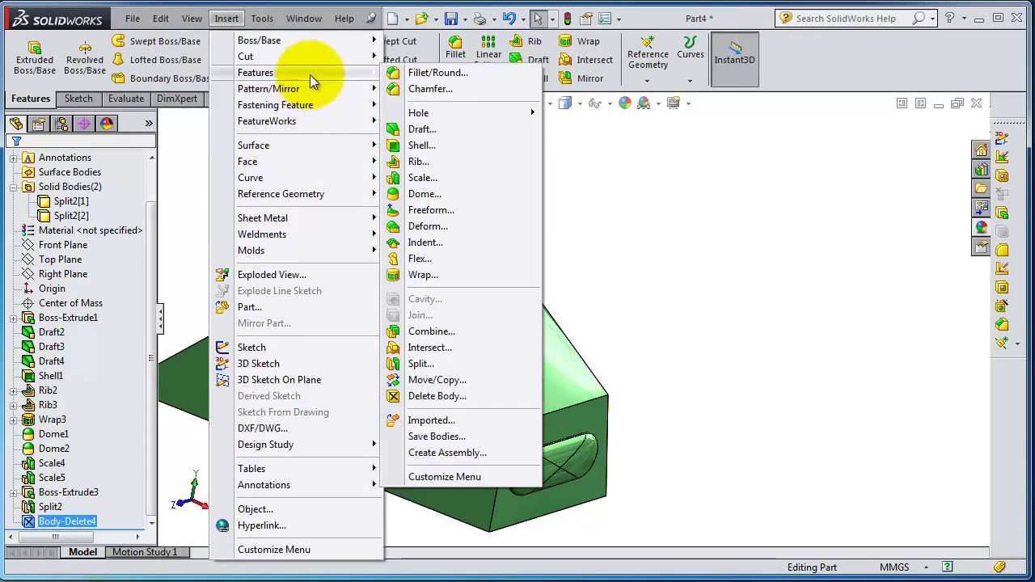
click(454, 379)
middle_drag(389, 391, 281, 296)
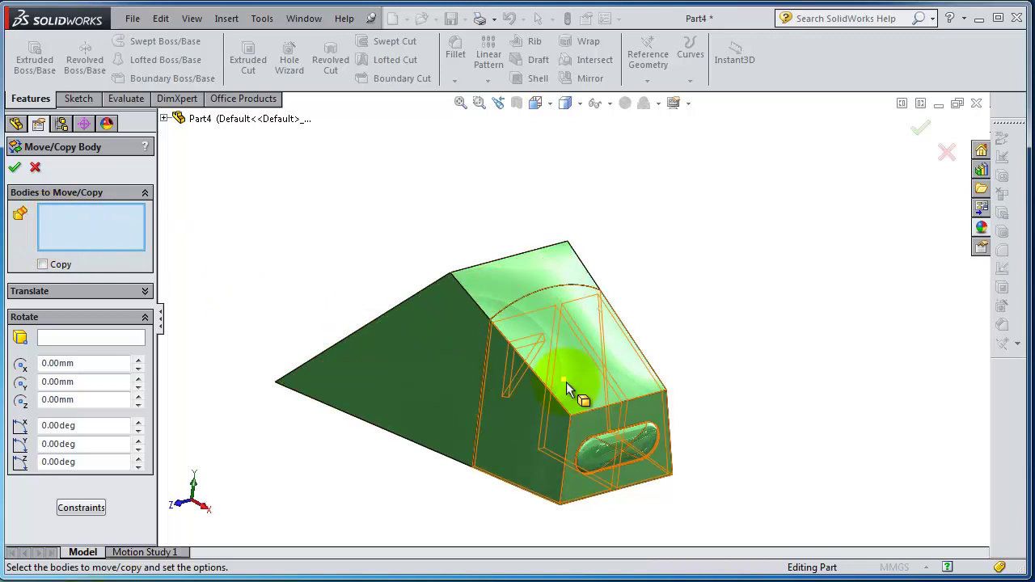
Pick Split2[1] and drag the triad to offset it 31.53 mm along X
middle_drag(595, 388, 724, 349)
click(612, 427)
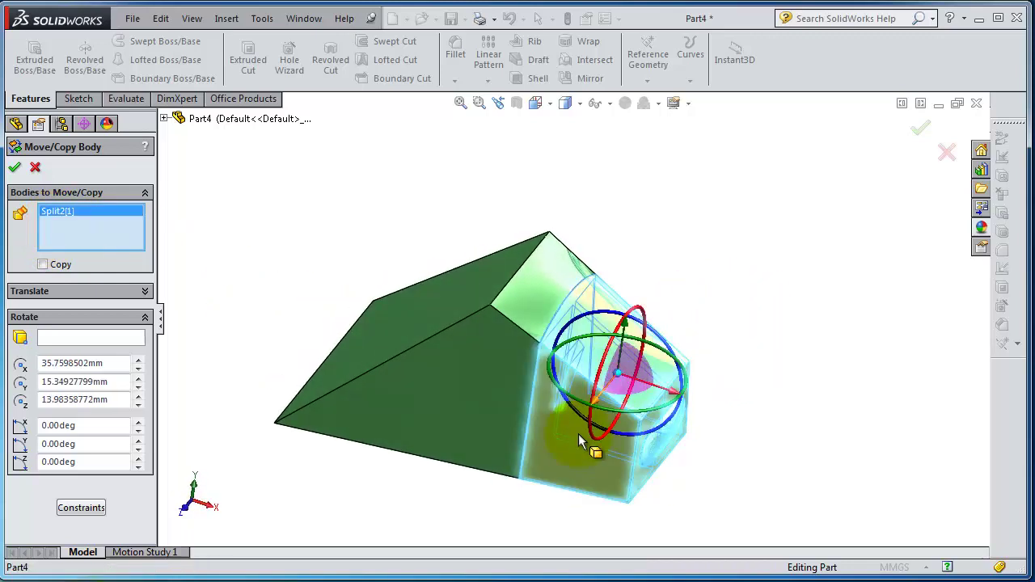
middle_drag(502, 464, 417, 492)
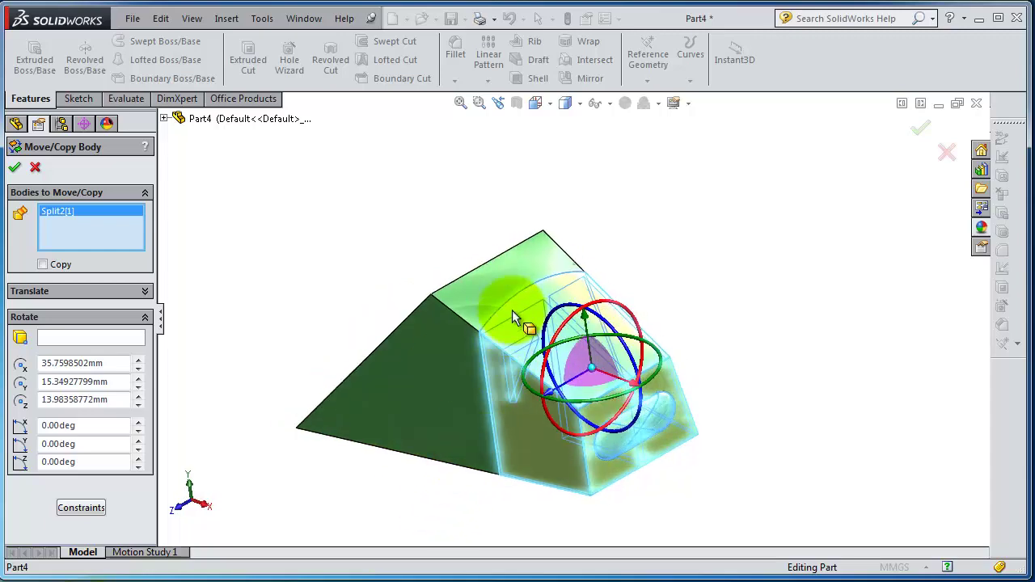
middle_drag(512, 311, 656, 300)
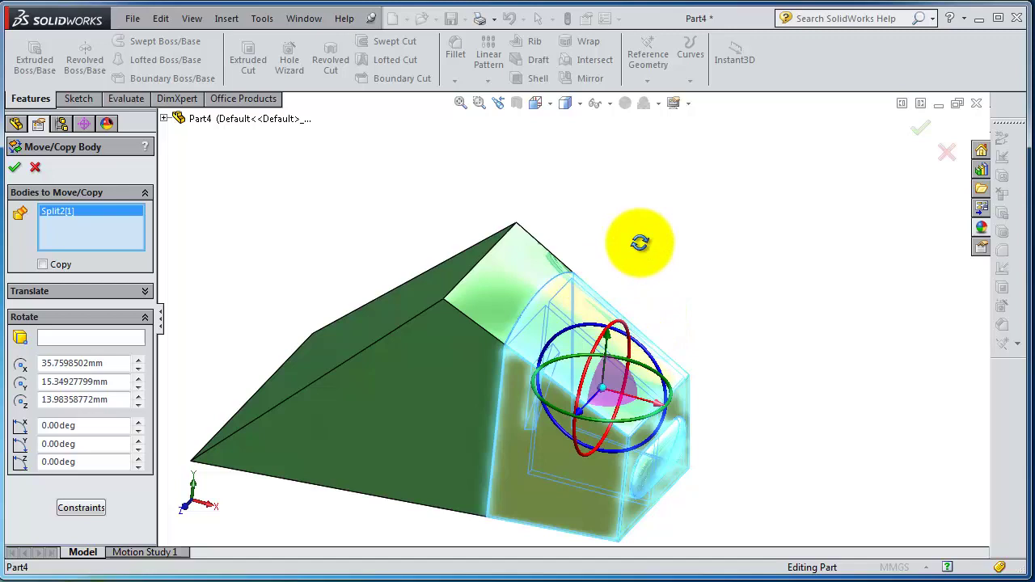
middle_drag(640, 242, 635, 283)
scroll(635, 284, down, 3)
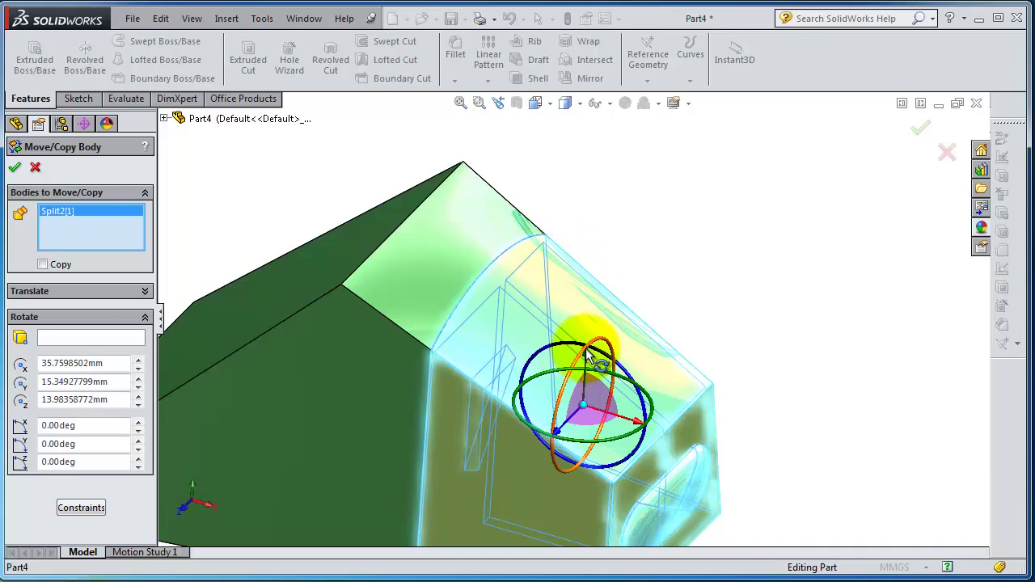
drag(588, 358, 563, 402)
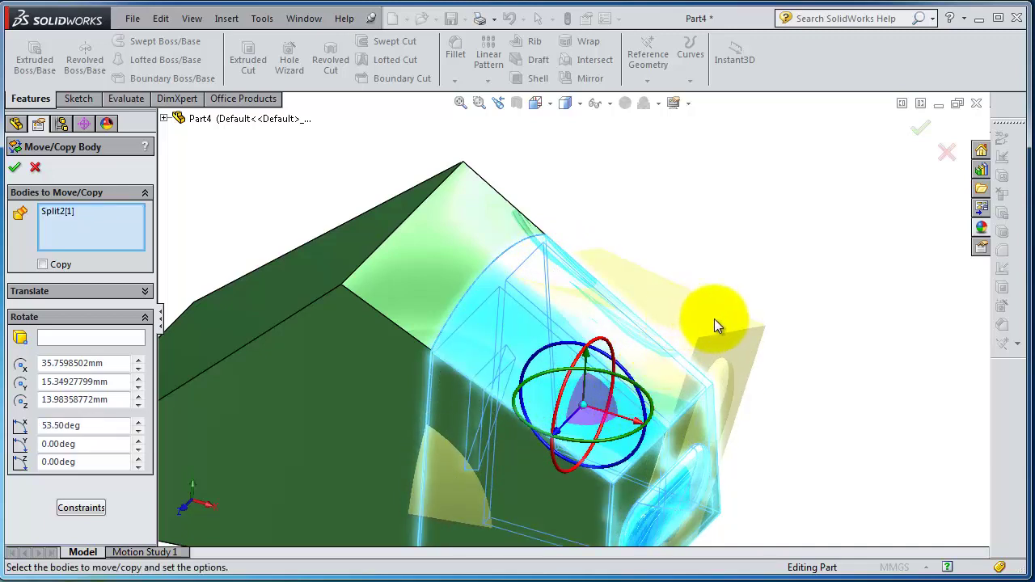
drag(637, 425, 716, 449)
middle_drag(733, 358, 766, 358)
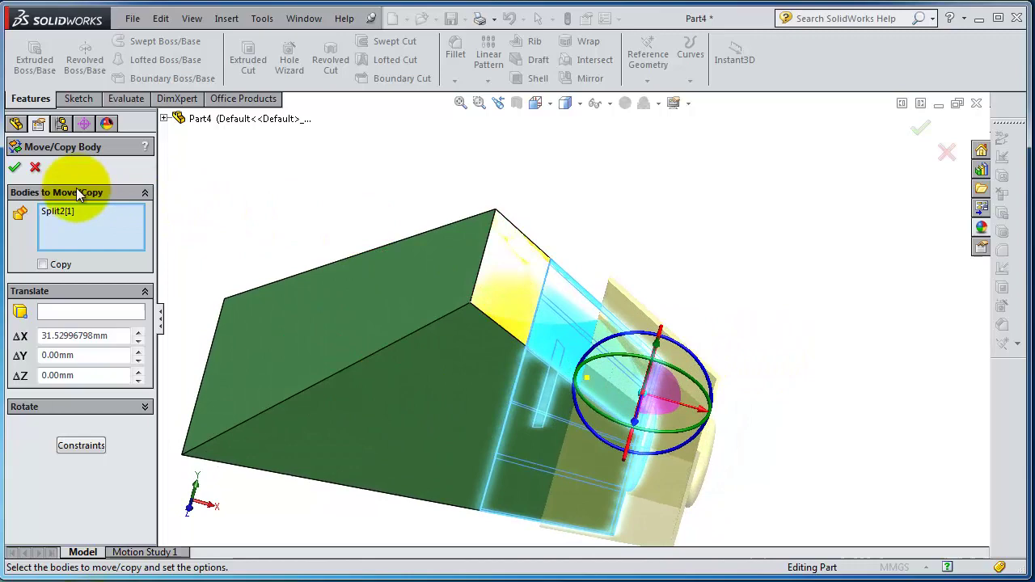
click(13, 166)
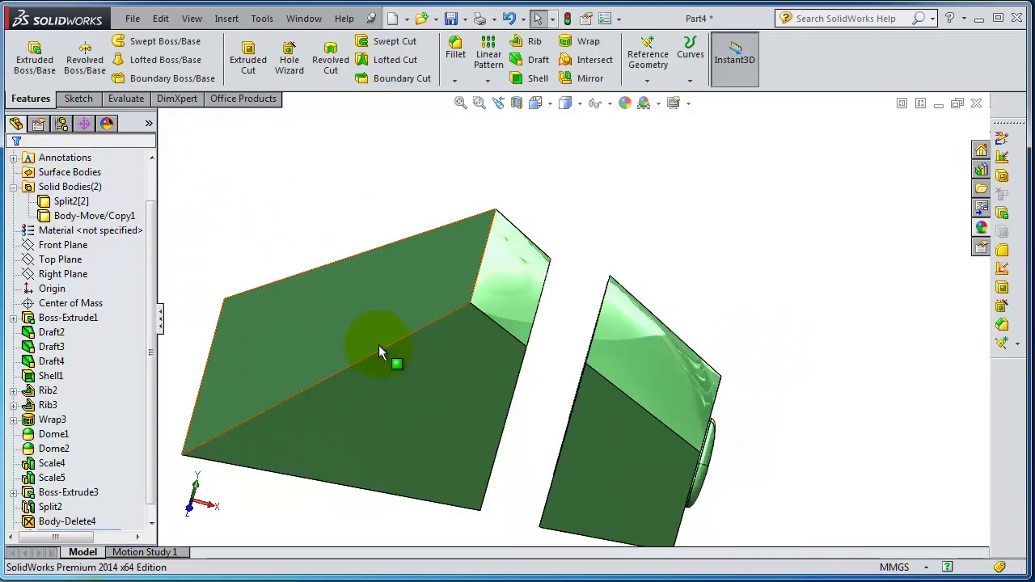
middle_drag(381, 351, 581, 426)
middle_drag(783, 308, 633, 422)
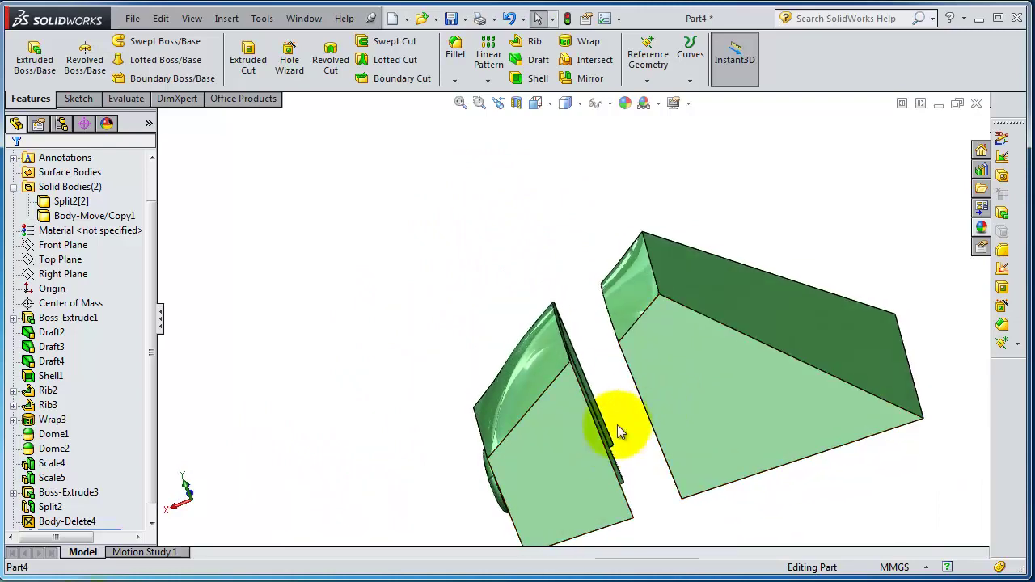
middle_drag(555, 427, 452, 443)
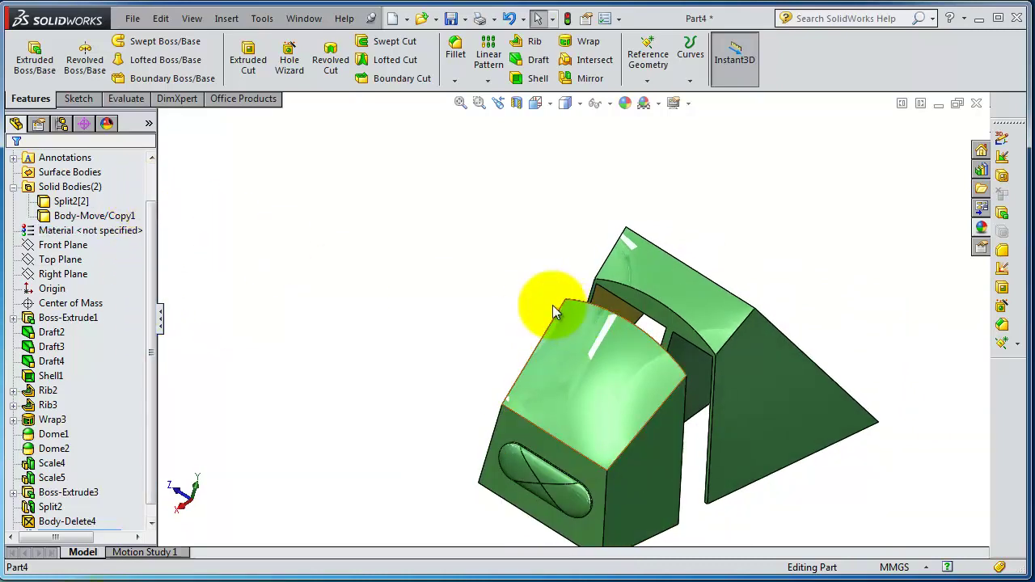
middle_drag(555, 300, 541, 445)
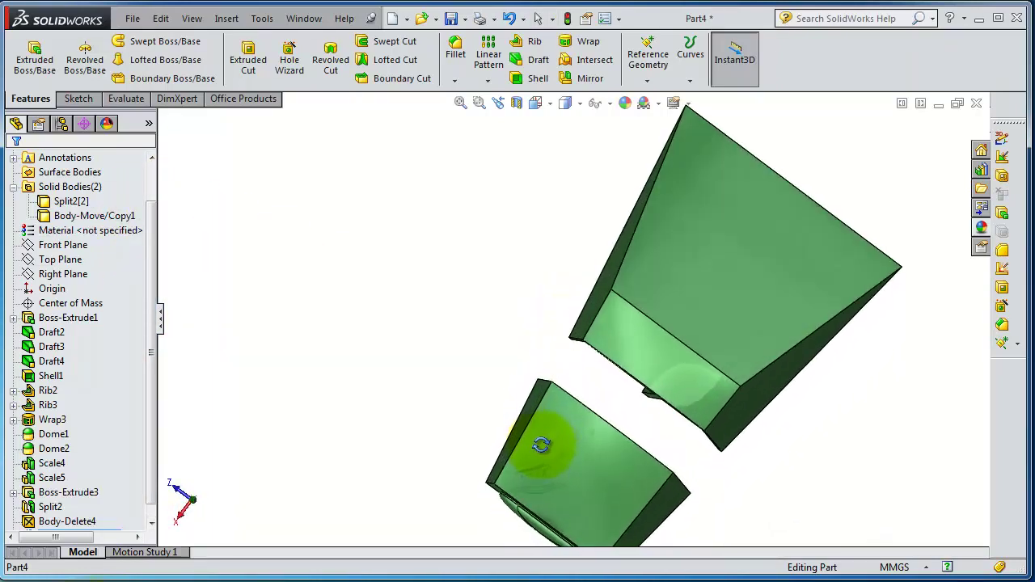
Move the smaller body (Body-Move/Copy1) 78.99 mm along Z with Move/Copy Body
click(229, 21)
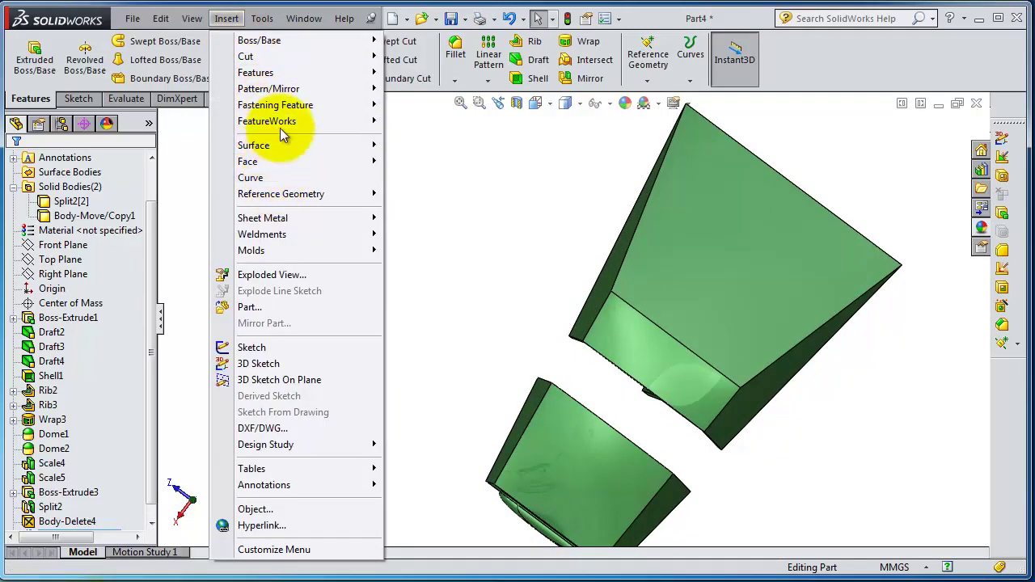
mouse_move(288, 76)
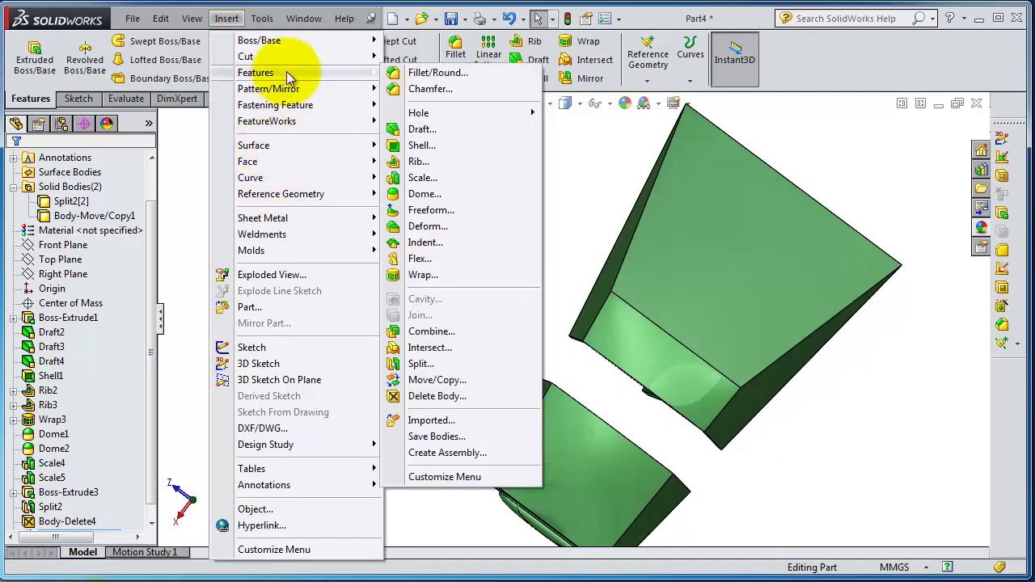
click(433, 380)
middle_drag(653, 414, 631, 495)
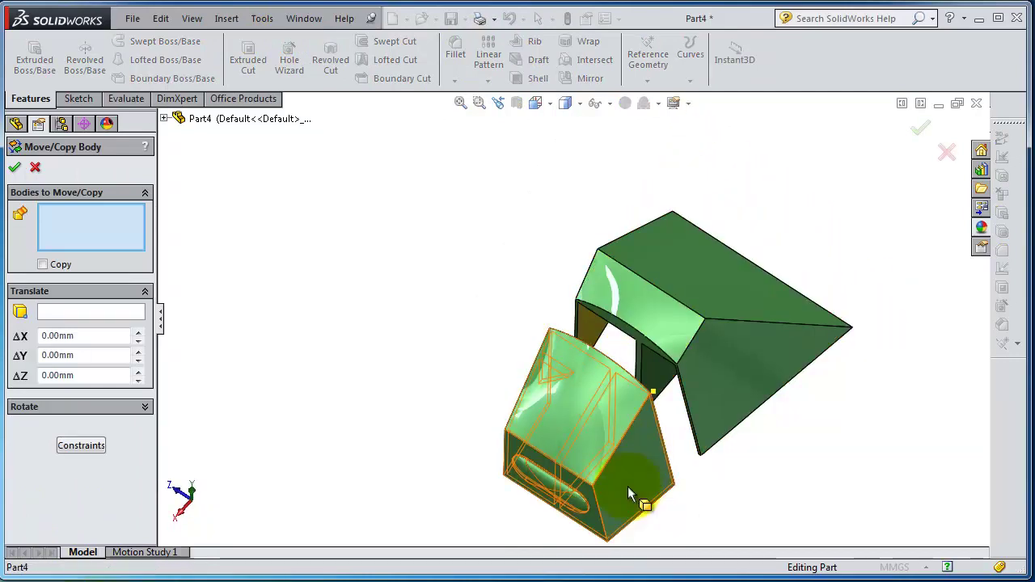
click(611, 476)
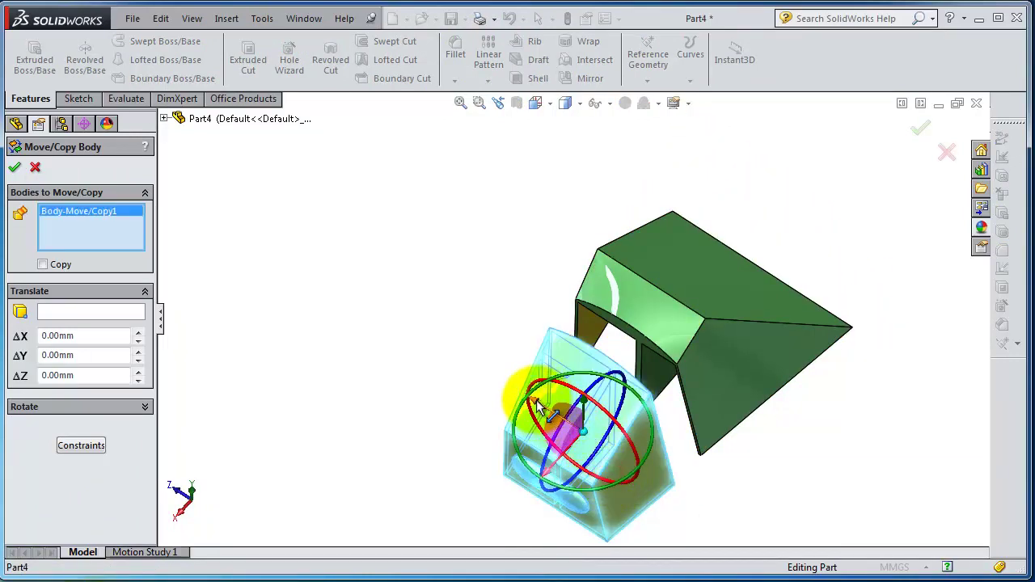
drag(541, 408, 389, 375)
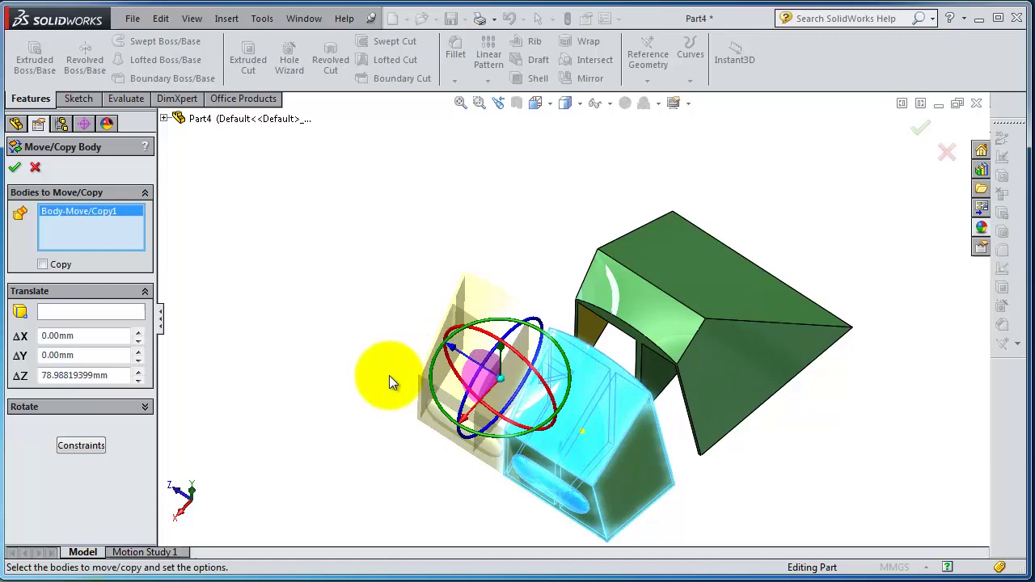
middle_drag(389, 375, 395, 417)
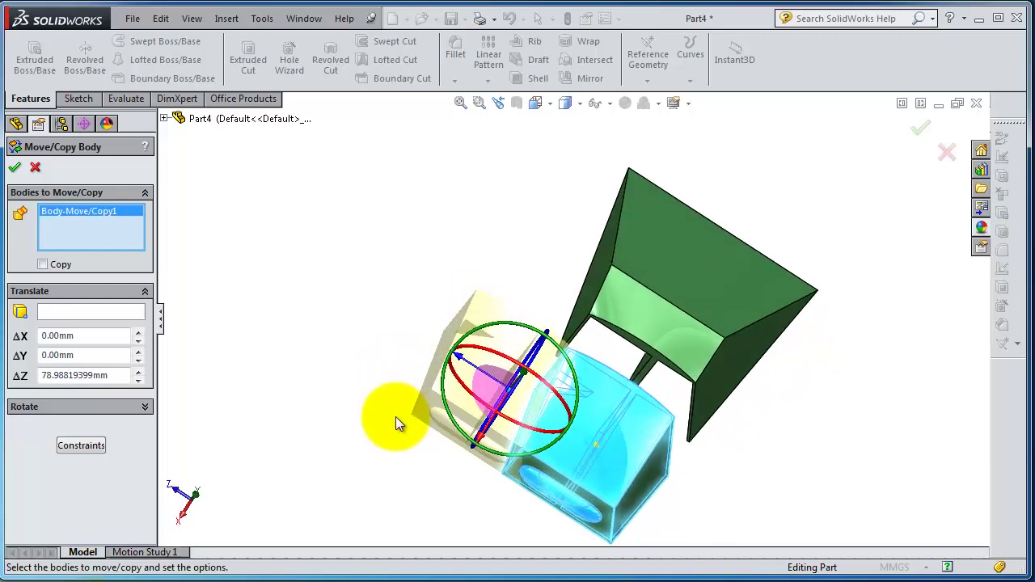
click(15, 169)
middle_drag(569, 370, 550, 267)
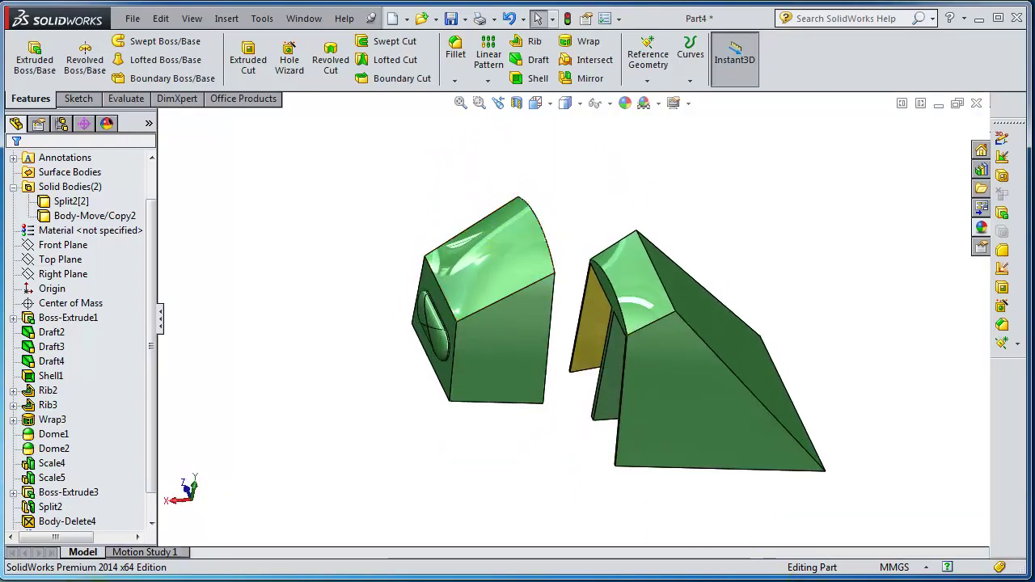
Start Move/Copy Body on Split2[2] and rotate it 322.50° about Y
middle_drag(720, 284, 679, 301)
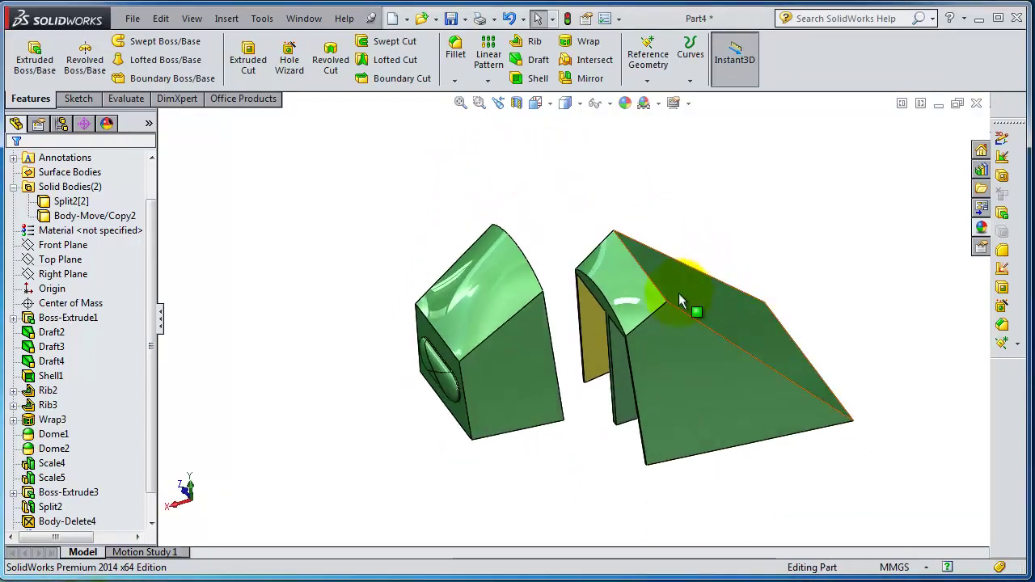
click(227, 20)
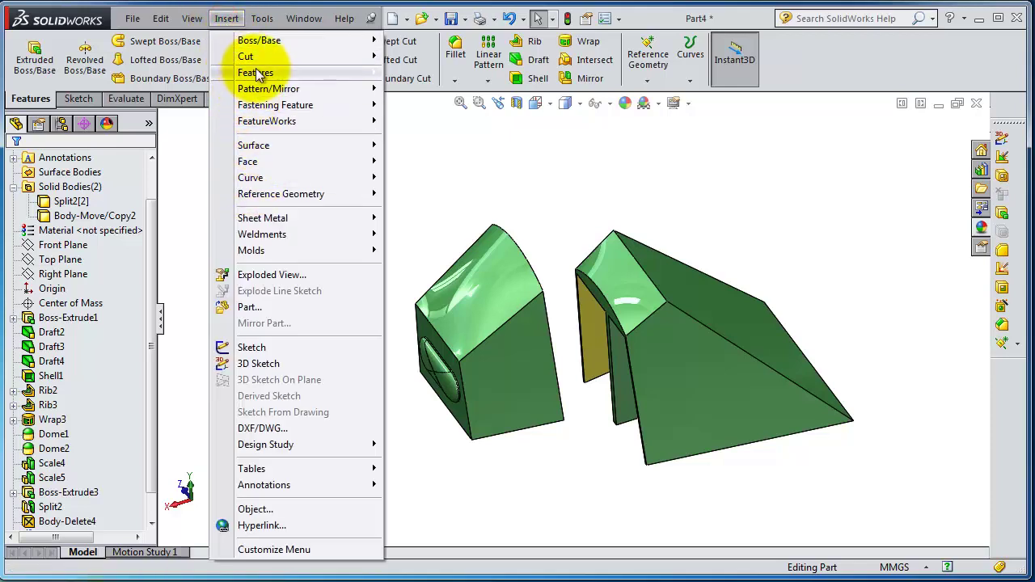
mouse_move(257, 75)
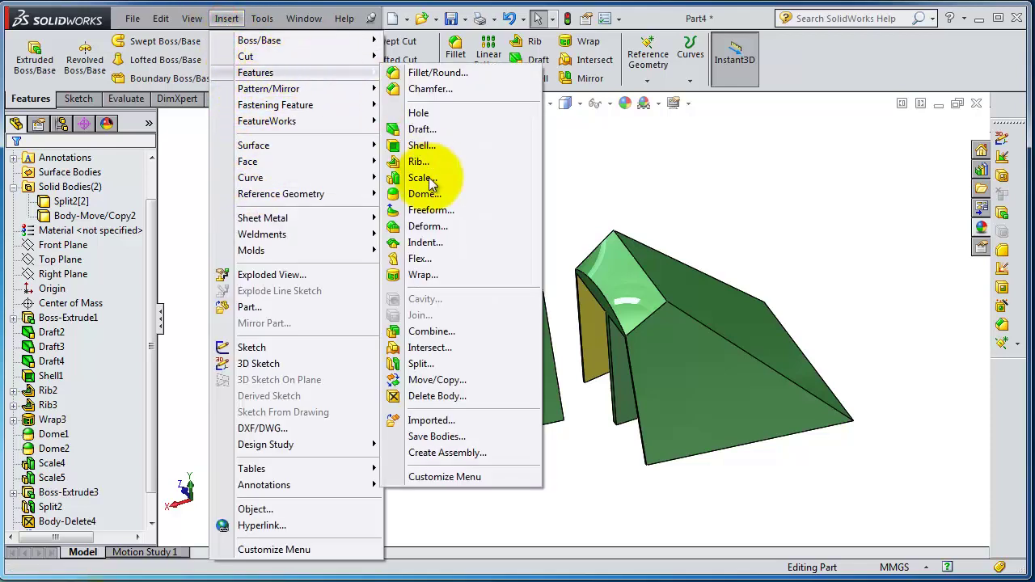
click(457, 384)
click(696, 393)
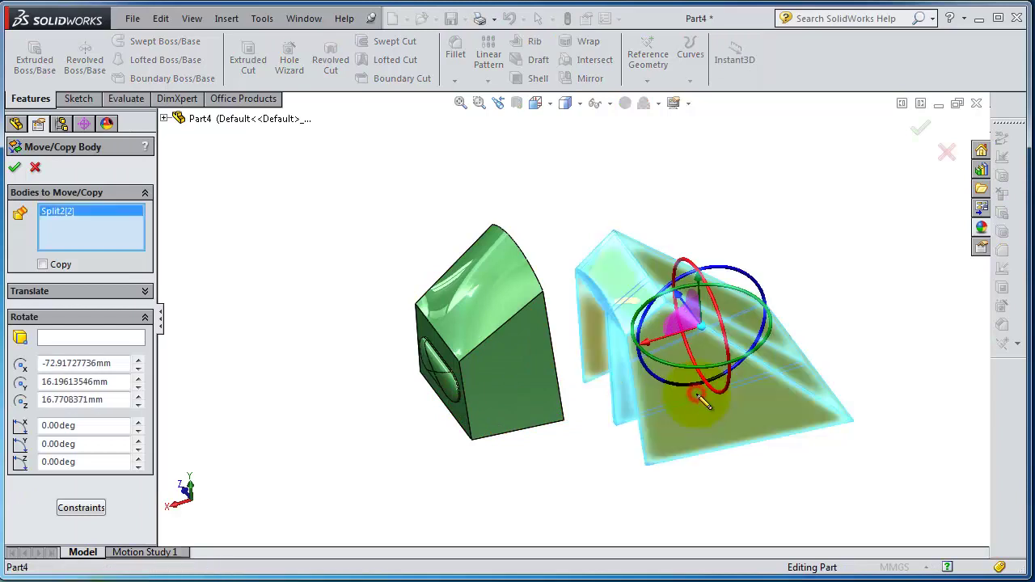
middle_drag(779, 221, 699, 320)
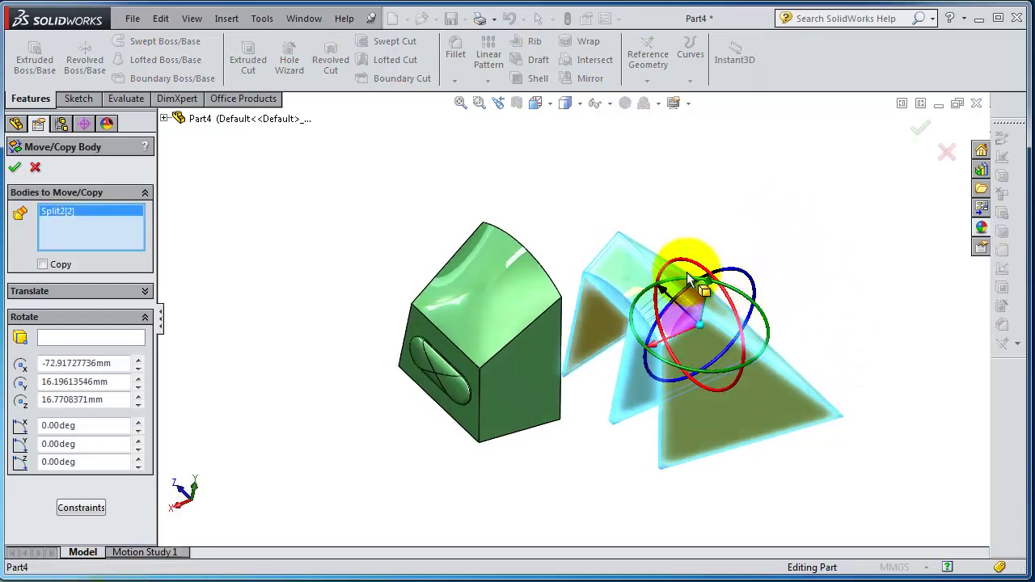
drag(683, 287, 726, 297)
middle_drag(716, 250, 727, 334)
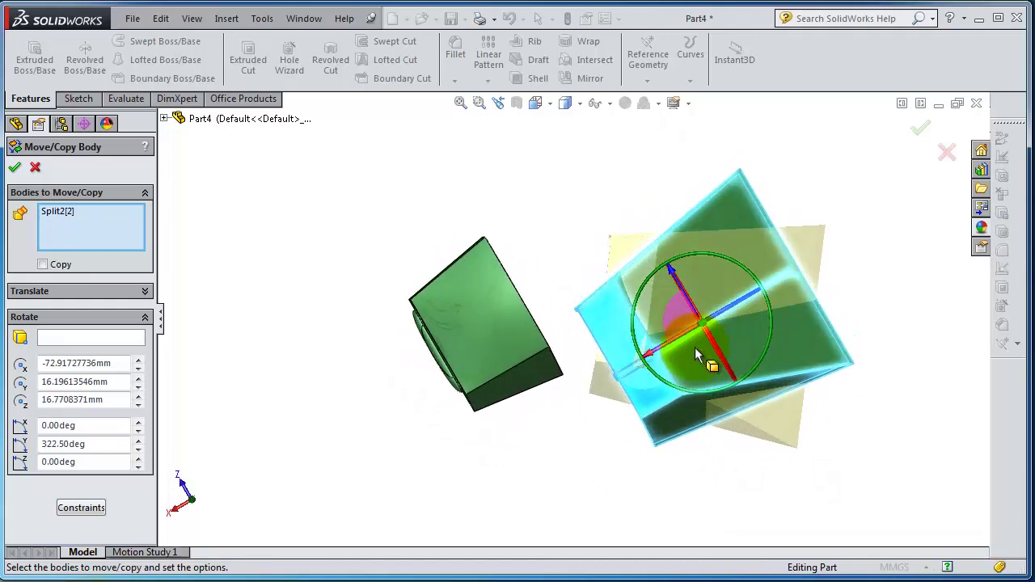
click(14, 167)
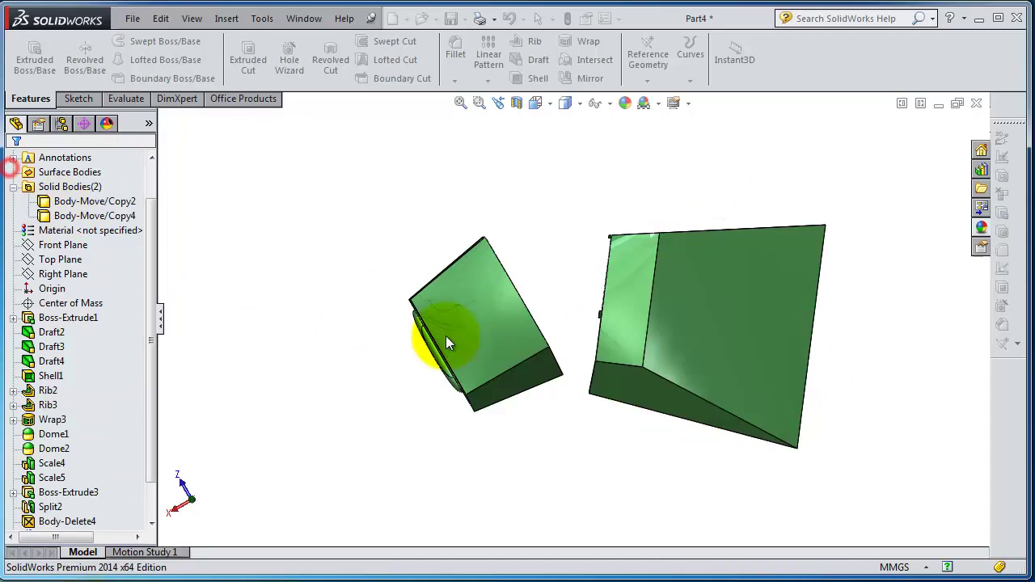
middle_drag(766, 444, 455, 436)
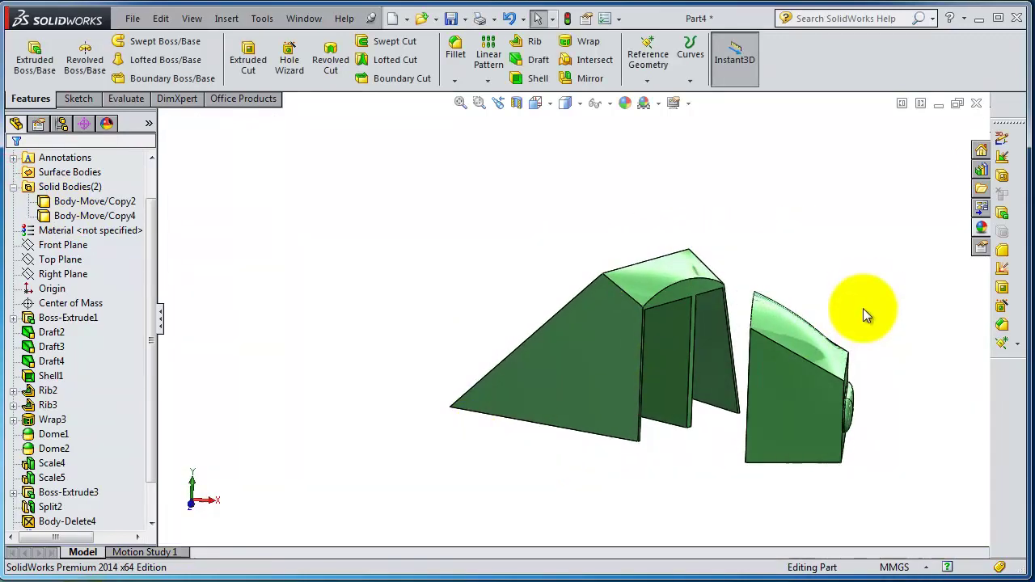
scroll(863, 308, down, 2)
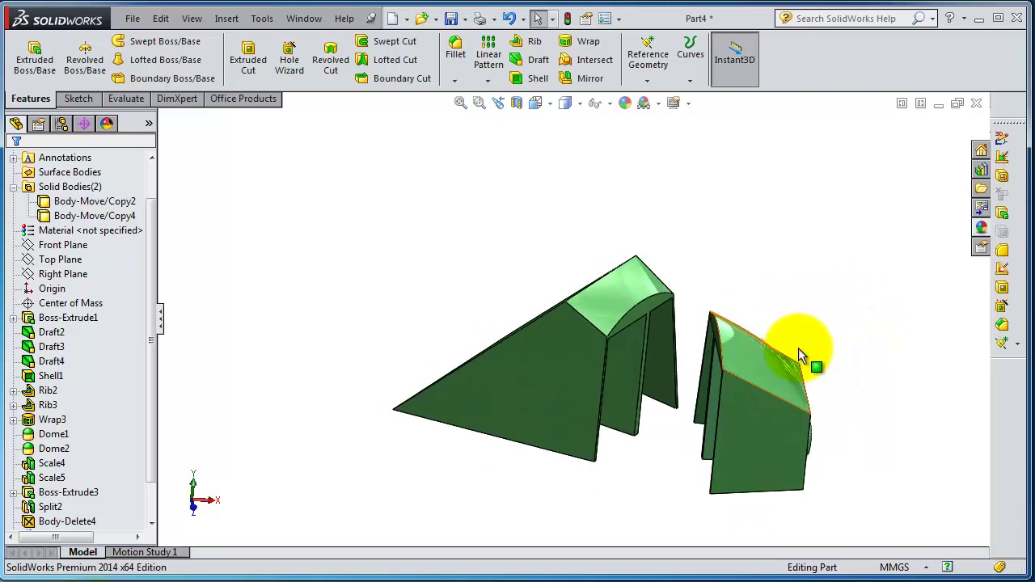